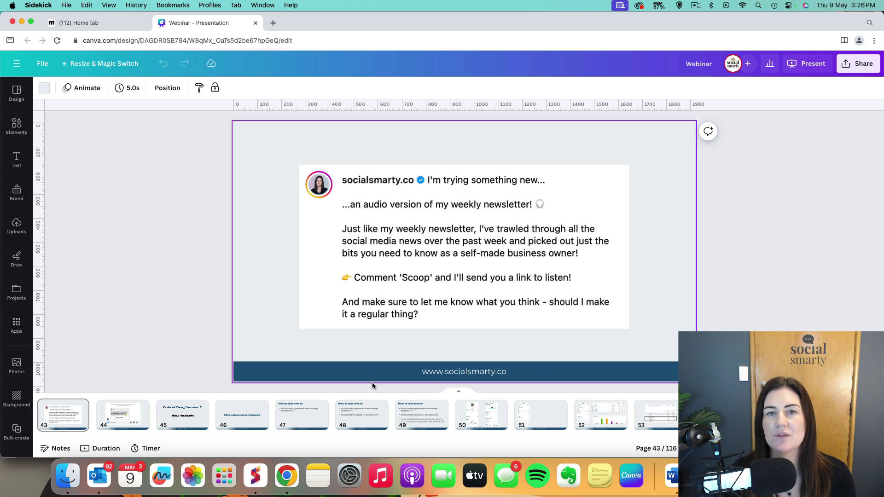
# View the example link DM on Canva slide 44, then switch to the ManyChat home dashboard
pyautogui.click(130, 423)
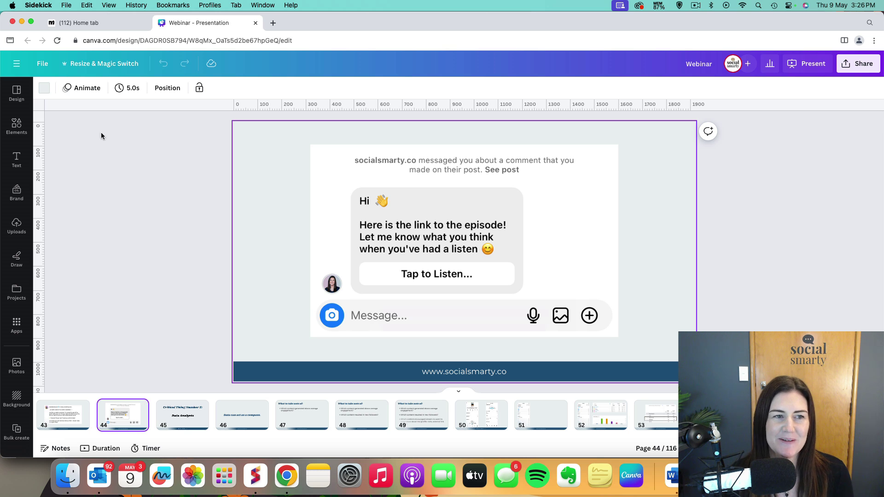
pyautogui.click(97, 28)
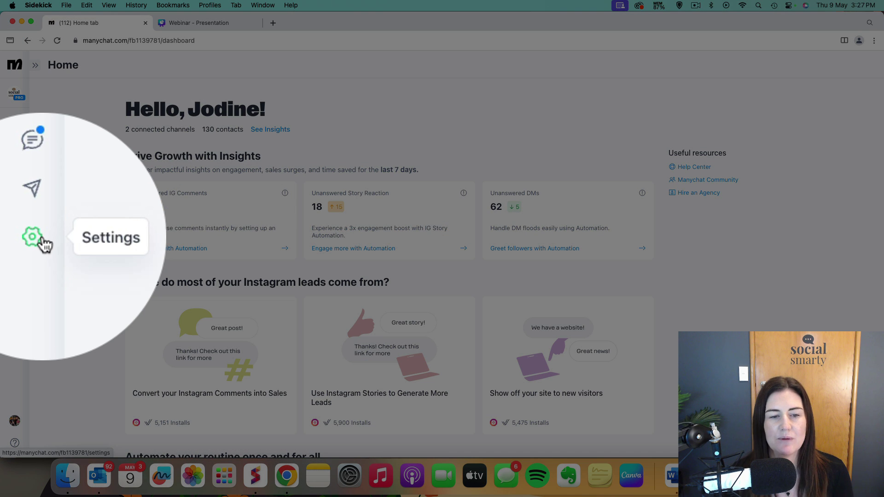
# Review the connected Instagram channel in ManyChat settings, then go to My Automations
pyautogui.click(42, 239)
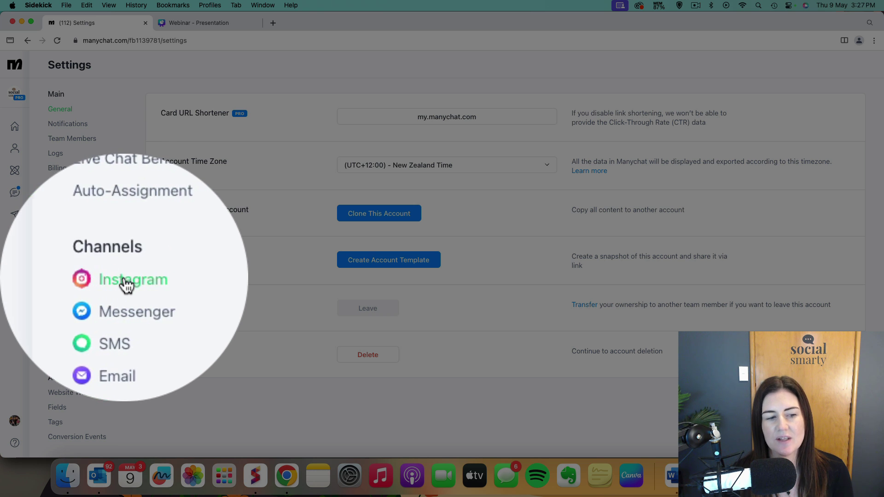
pyautogui.click(72, 279)
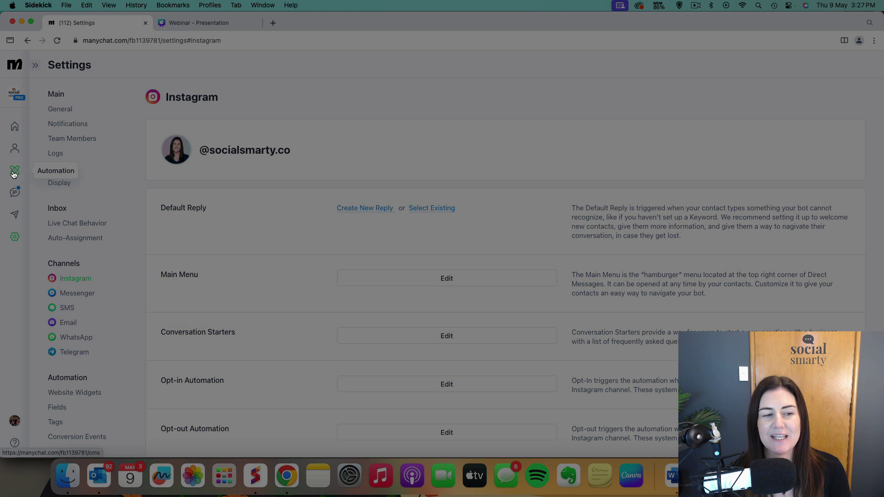
pyautogui.click(15, 172)
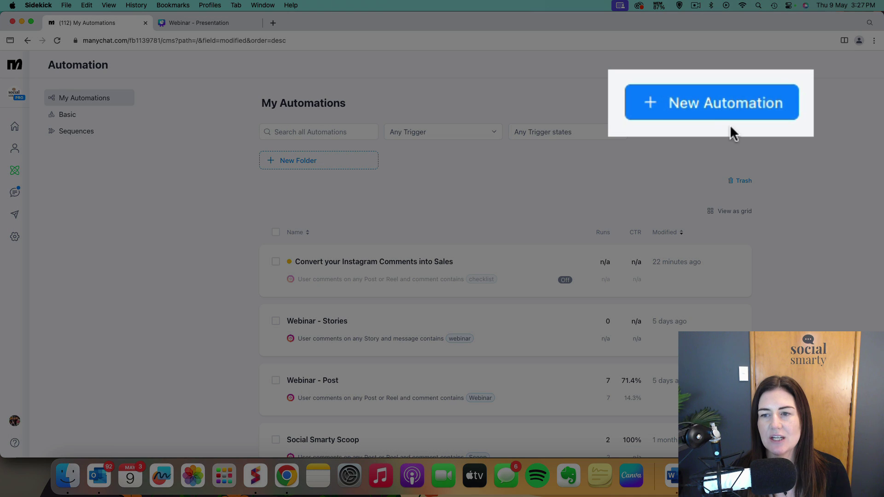
# Create a new automation from the 'Convert your Instagram Comments into Sales' template
pyautogui.click(727, 103)
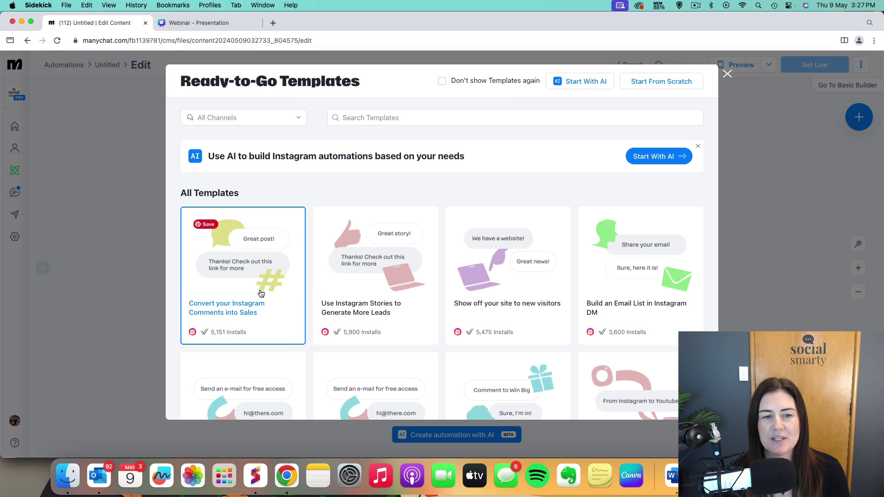
pyautogui.click(261, 294)
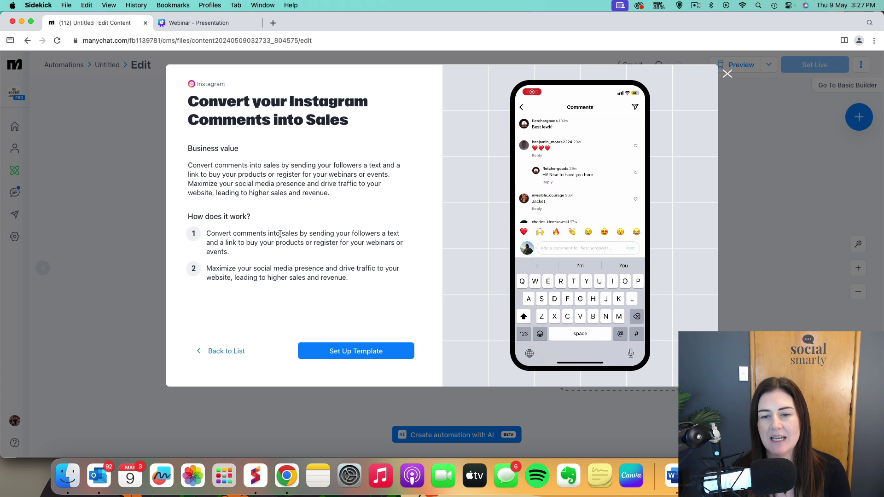
pyautogui.click(362, 354)
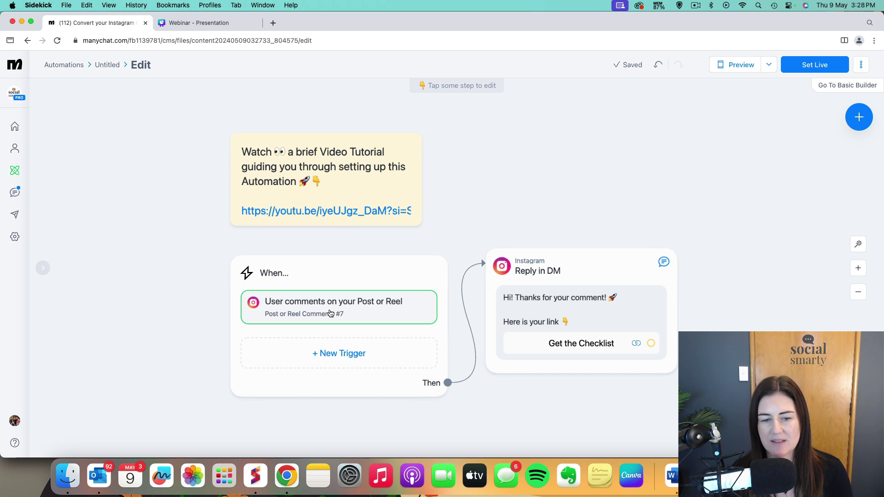
# Open the 'User comments on your Post or Reel' trigger's Step 1 panel
pyautogui.click(330, 313)
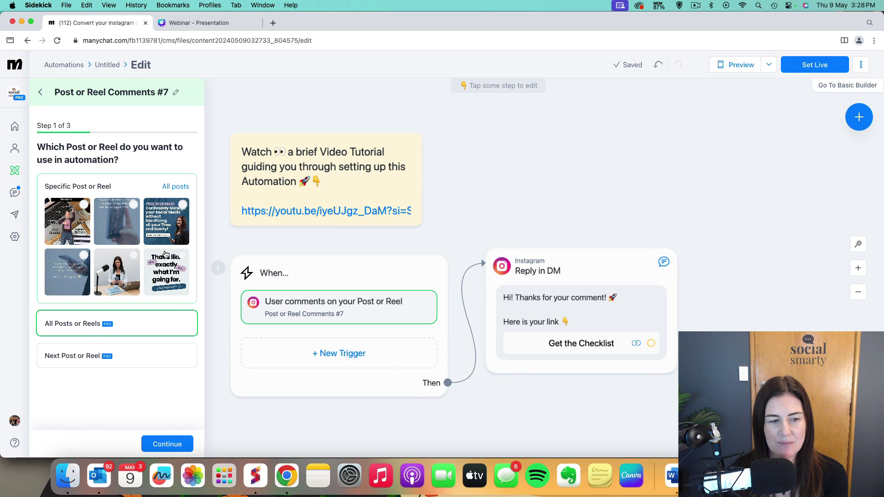
# Replace the trigger keyword 'checklist' with a single 'Society' keyword
pyautogui.click(175, 450)
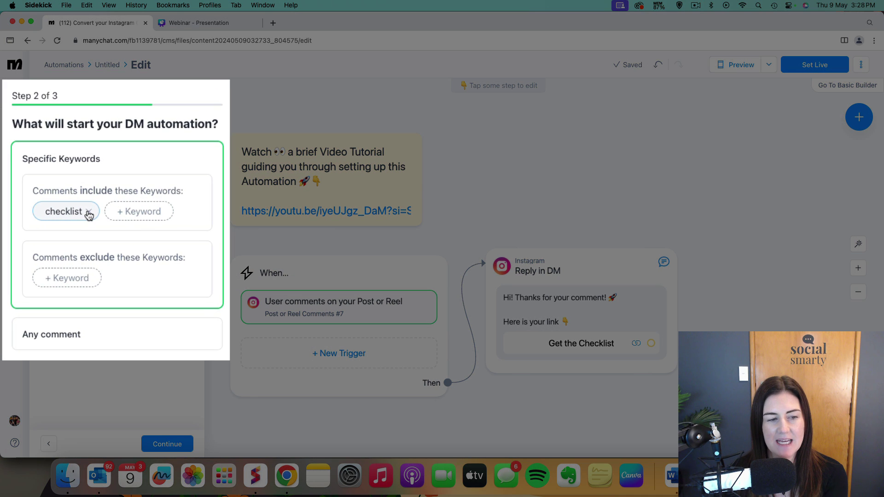
pyautogui.click(89, 214)
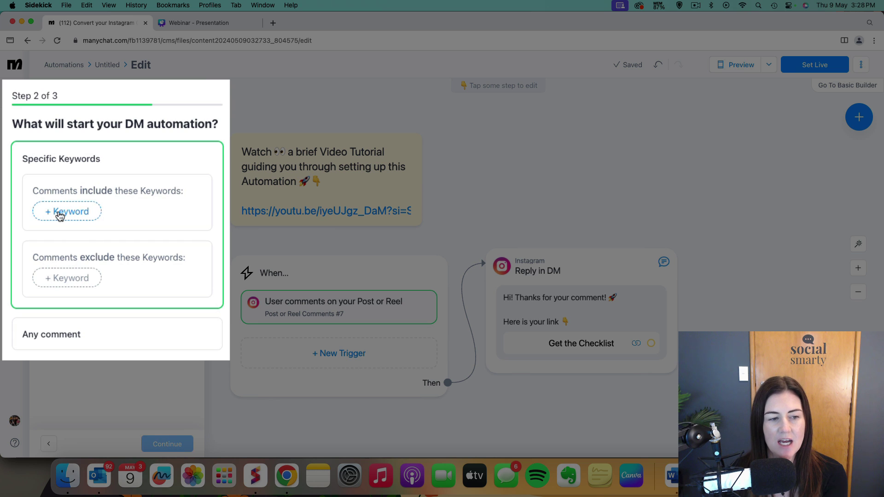
pyautogui.click(59, 212)
pyautogui.write('Socie')
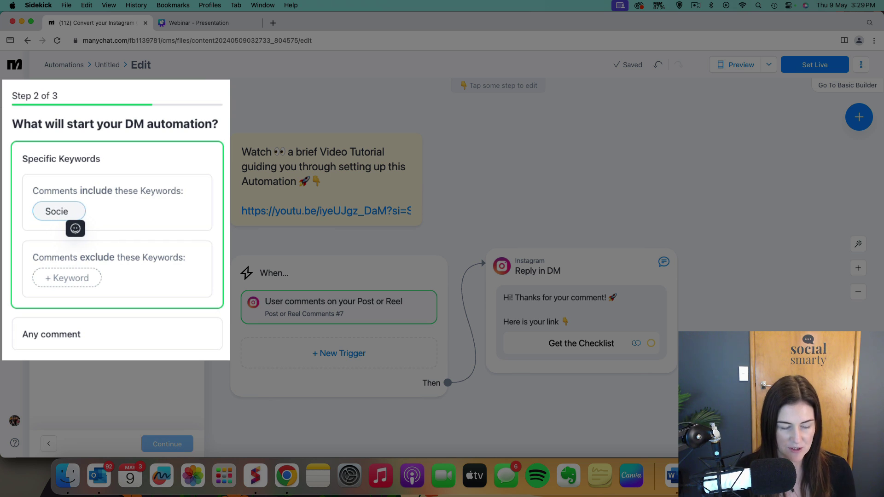
pyautogui.write('ty')
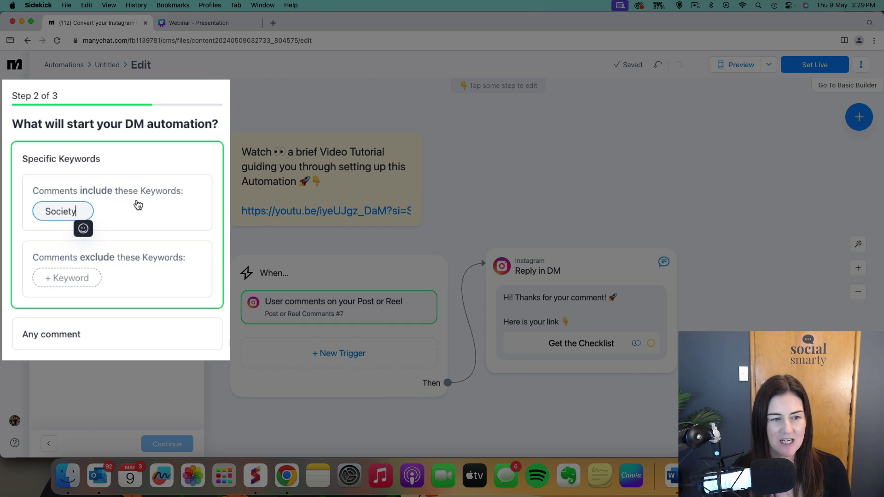
pyautogui.press('Return')
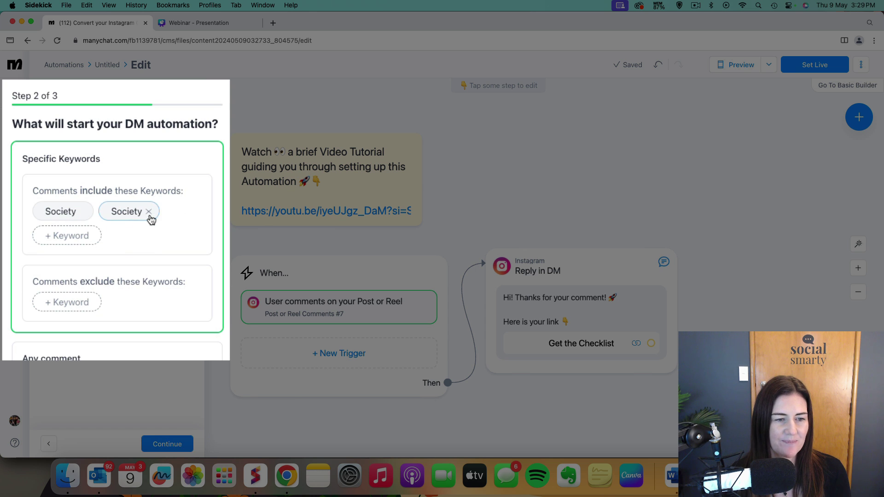
pyautogui.click(149, 212)
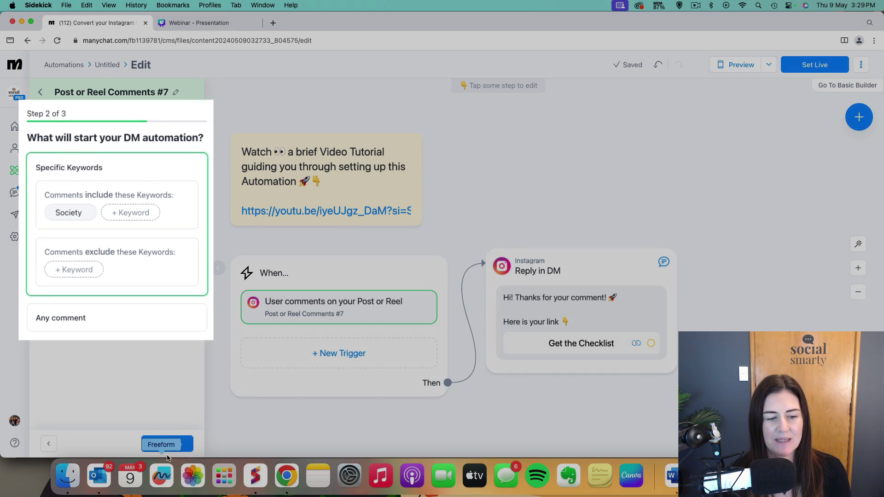
# Add the random public reply 'Sent the link - check your messages' with a smiling emoji, and save
pyautogui.click(170, 444)
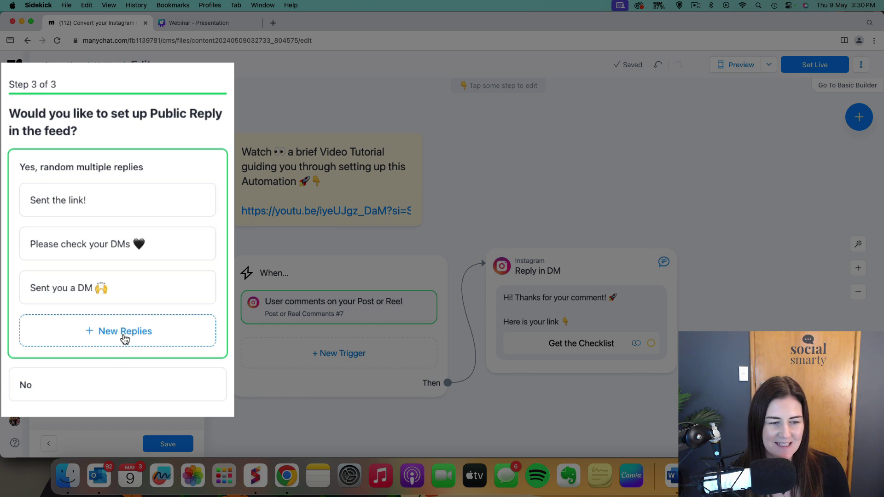
pyautogui.click(121, 344)
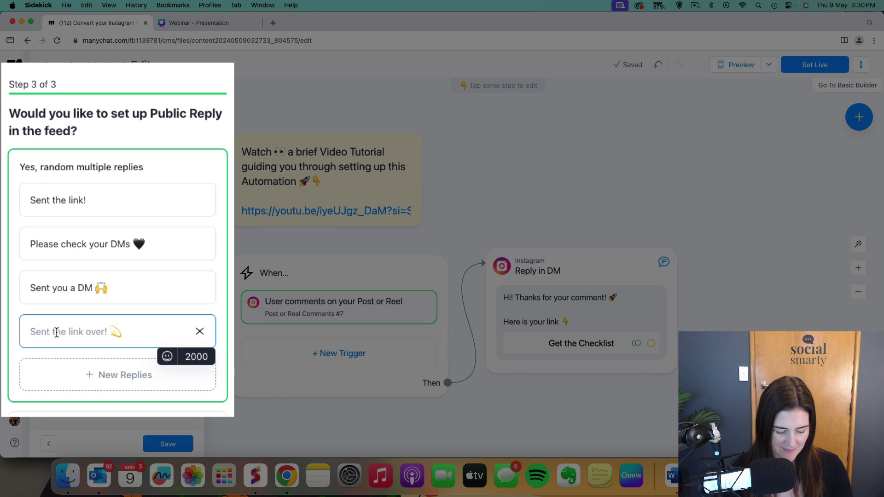
pyautogui.write('Sent th')
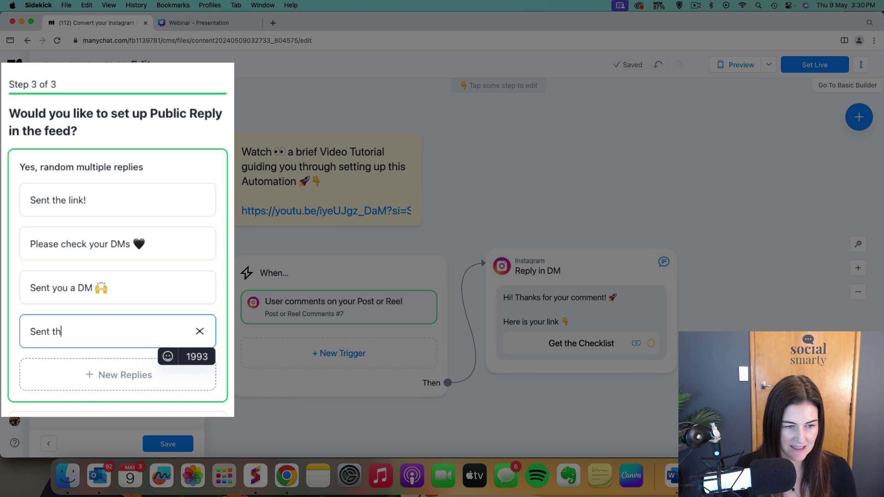
pyautogui.write('e link - ch')
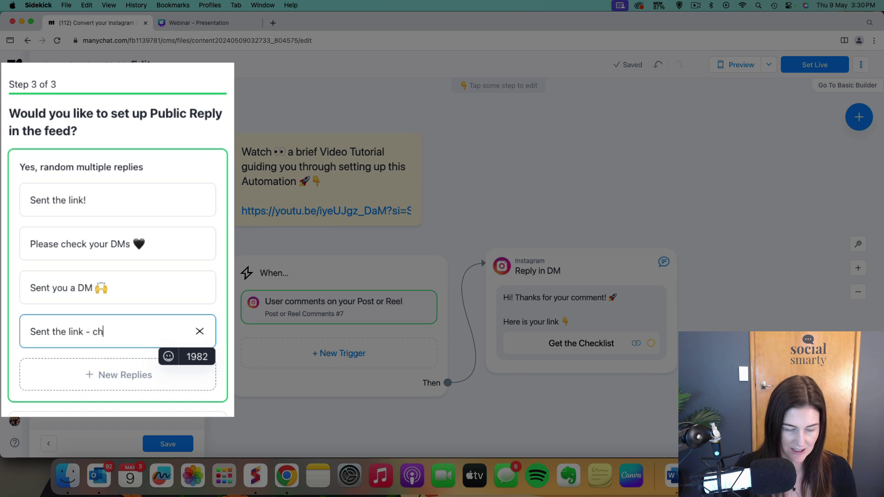
pyautogui.write('eck your mess')
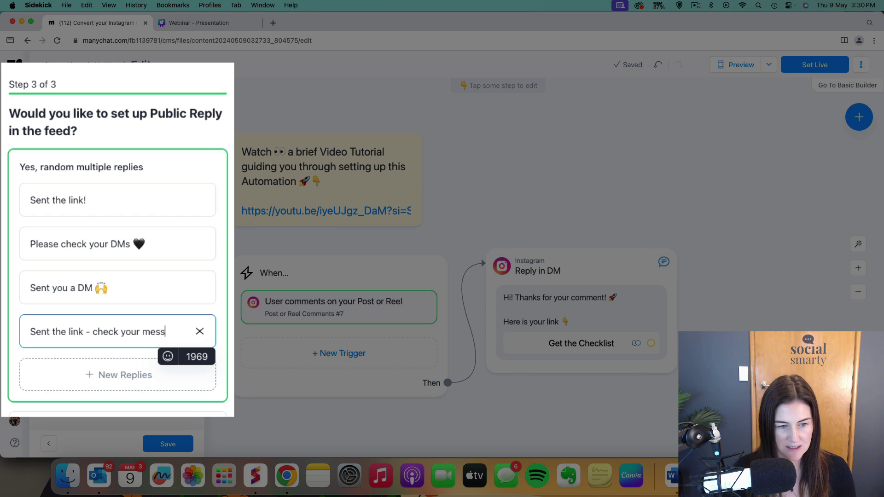
pyautogui.write('ages')
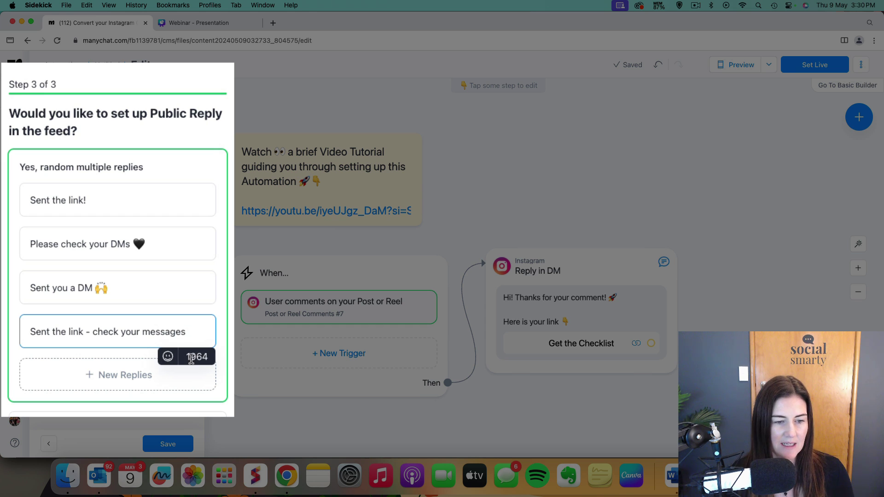
pyautogui.click(167, 357)
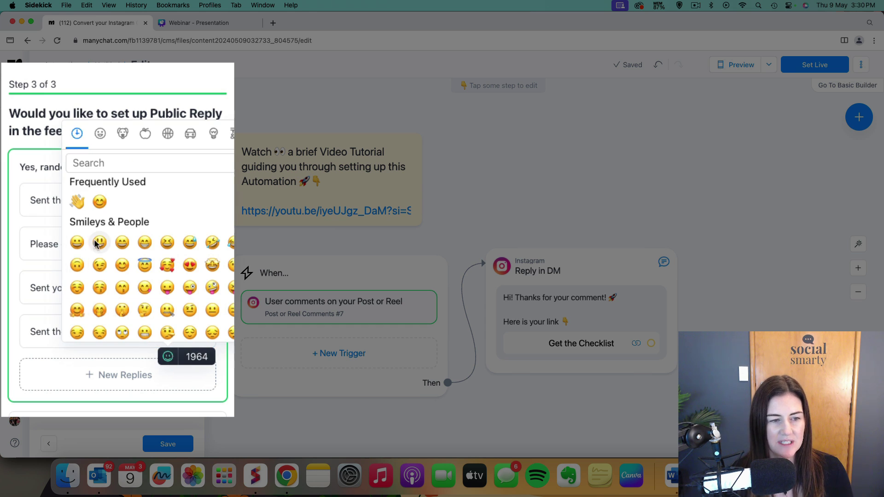
pyautogui.click(99, 202)
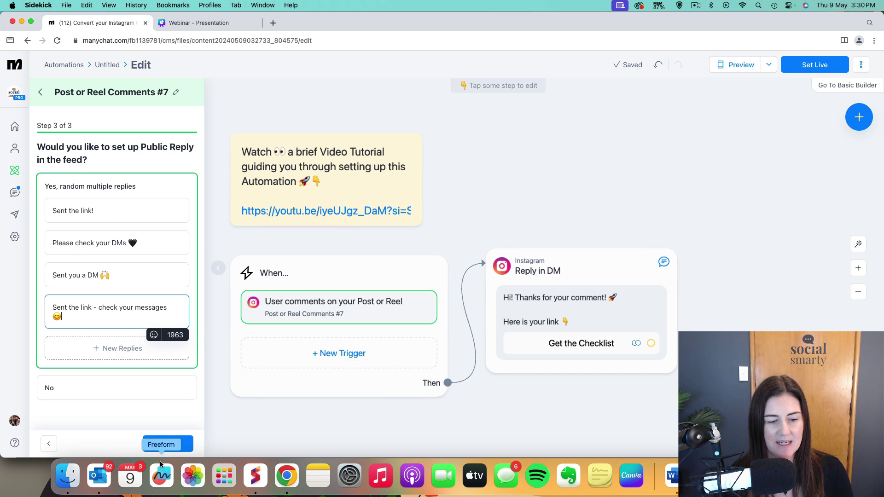
pyautogui.click(168, 445)
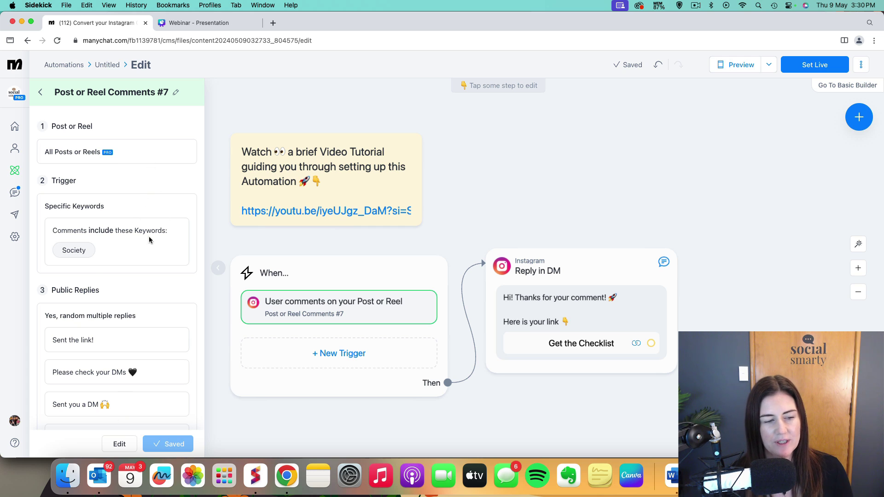
pyautogui.scroll(-2, 123, 271)
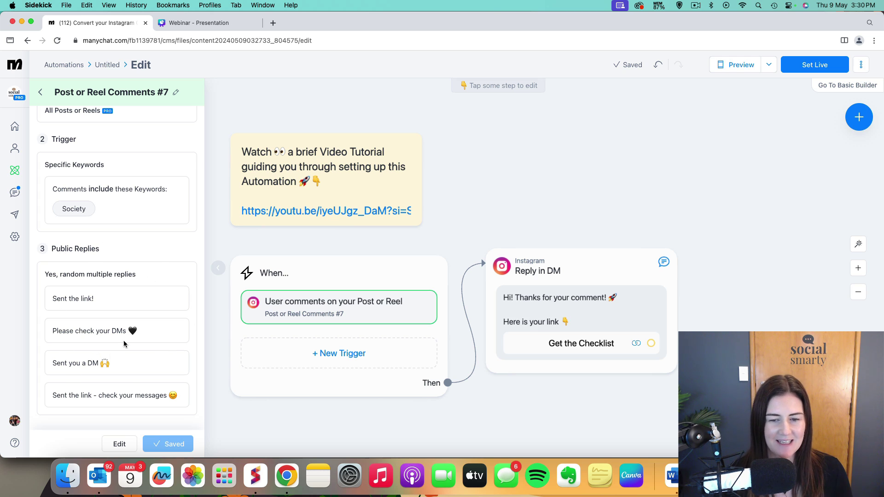
# Rewrite the DM to thank them for their interest in the Social Smarty Society and offer the link
pyautogui.click(582, 273)
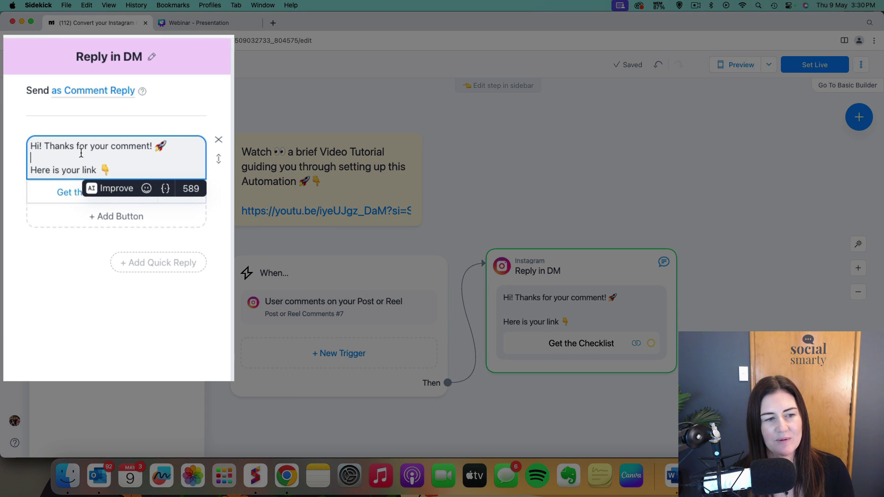
pyautogui.moveTo(173, 144); pyautogui.dragTo(78, 144)
pyautogui.write('or ')
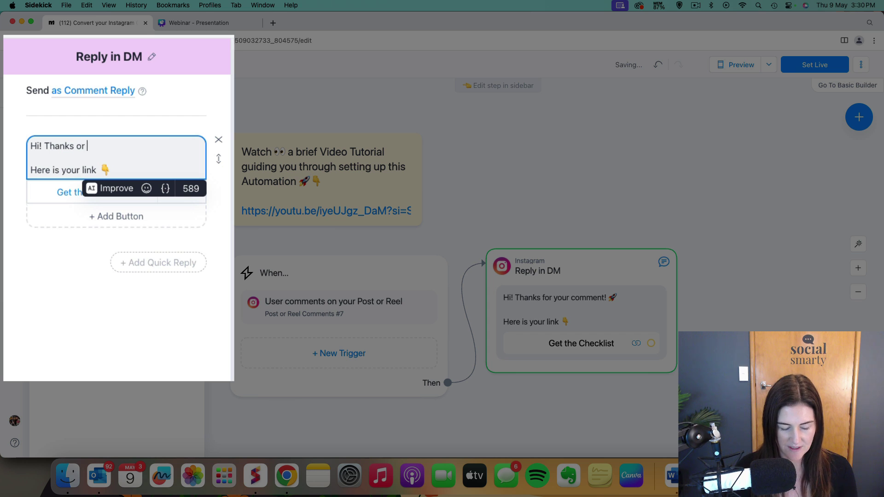
pyautogui.write('the int  Here')
pyautogui.press('BackSpace')
pyautogui.press('BackSpace')
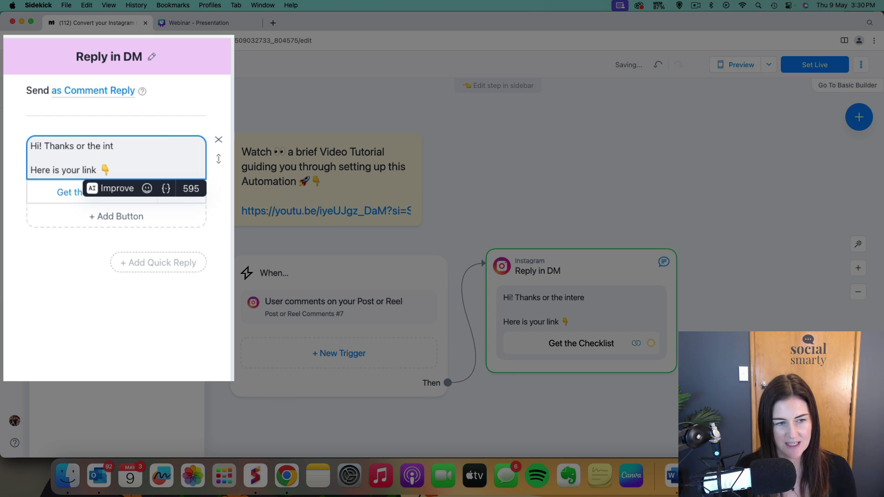
pyautogui.write('your i')
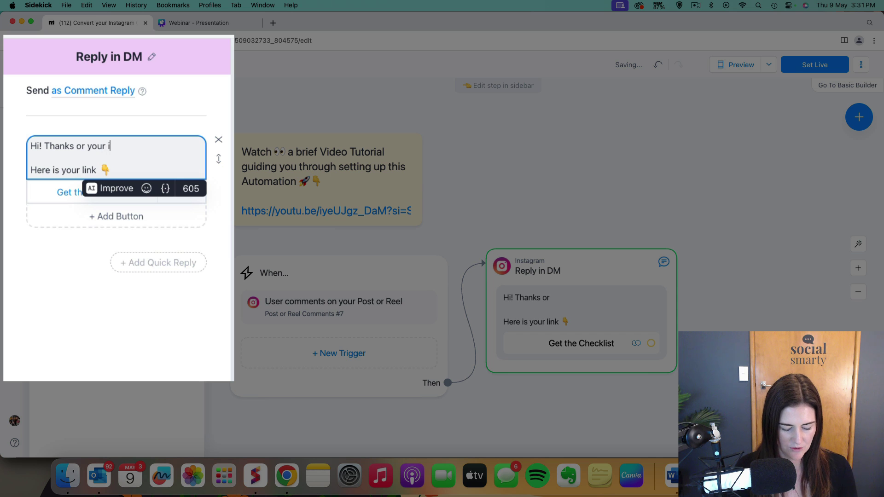
pyautogui.write('nterest in ')
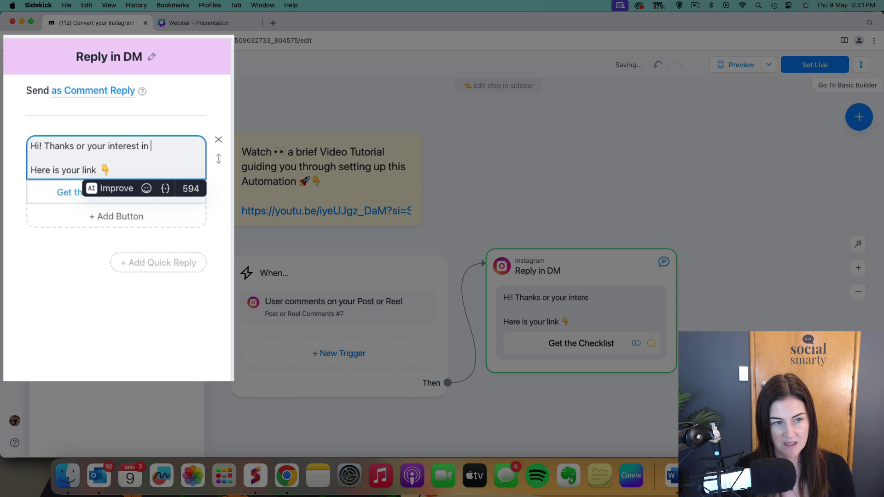
pyautogui.write('the Social Smara')
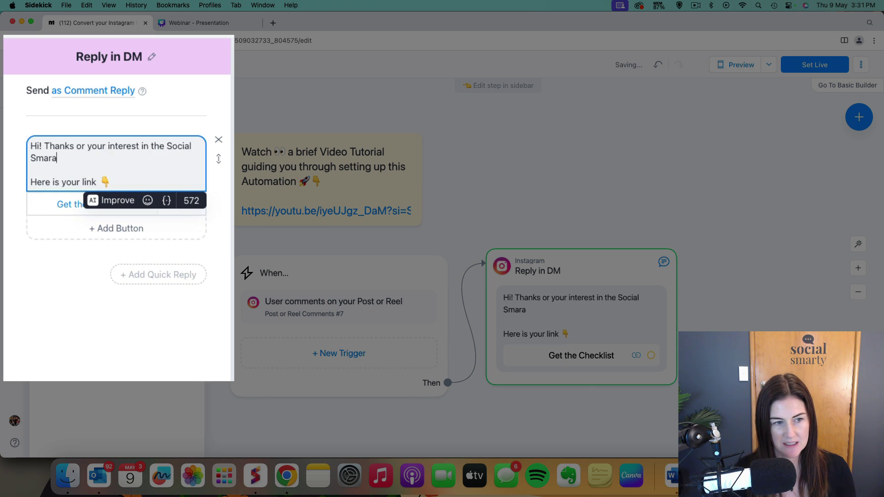
pyautogui.press('BackSpace')
pyautogui.press('BackSpace')
pyautogui.write('rty So')
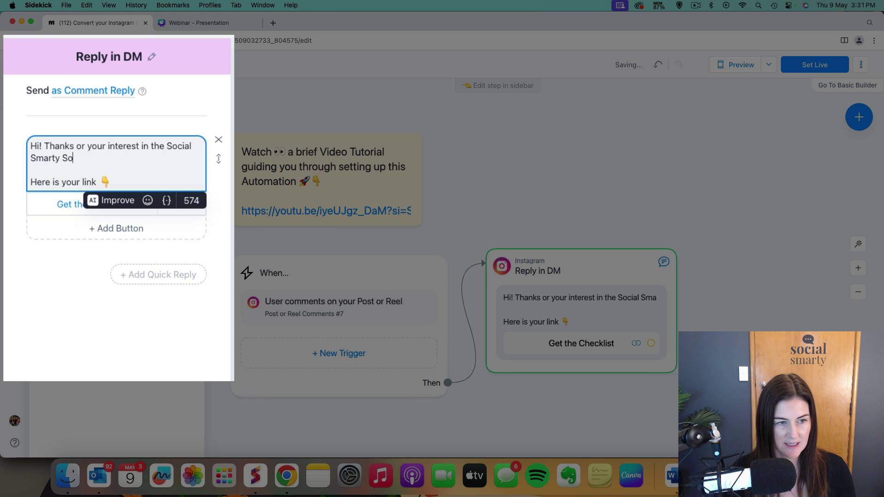
pyautogui.write('ciety.  Here')
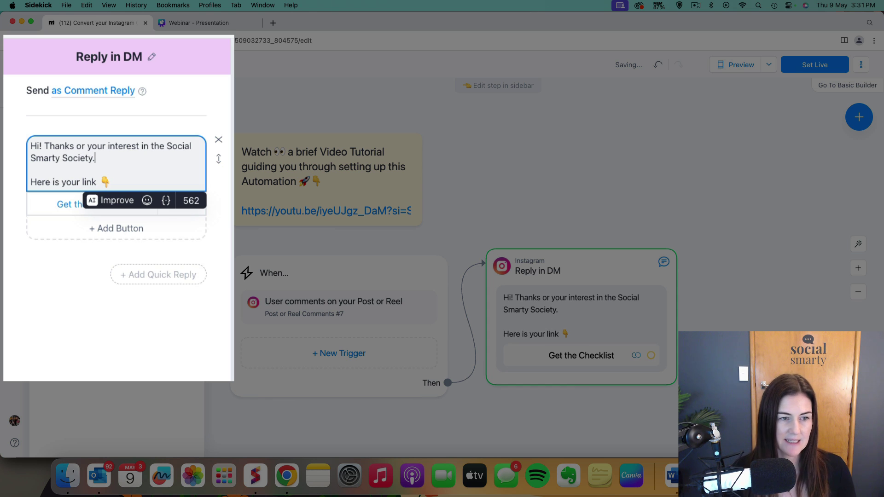
pyautogui.write(' is your link to check it ou')
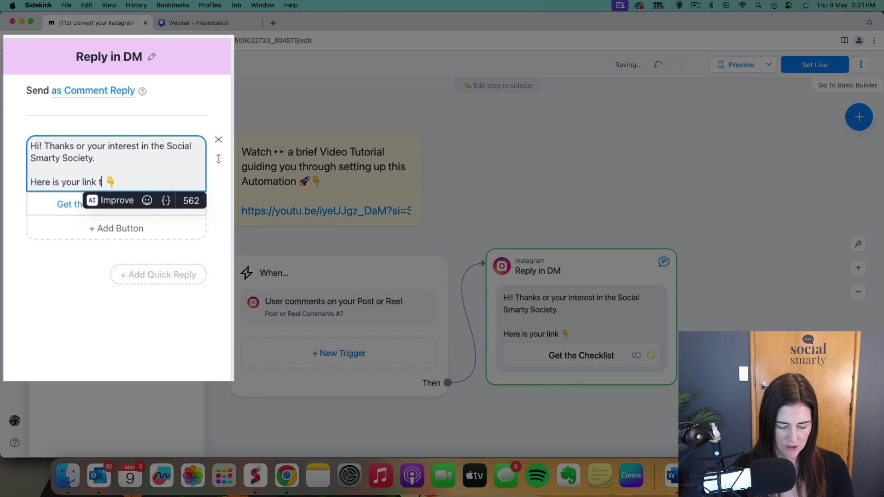
pyautogui.write('t')
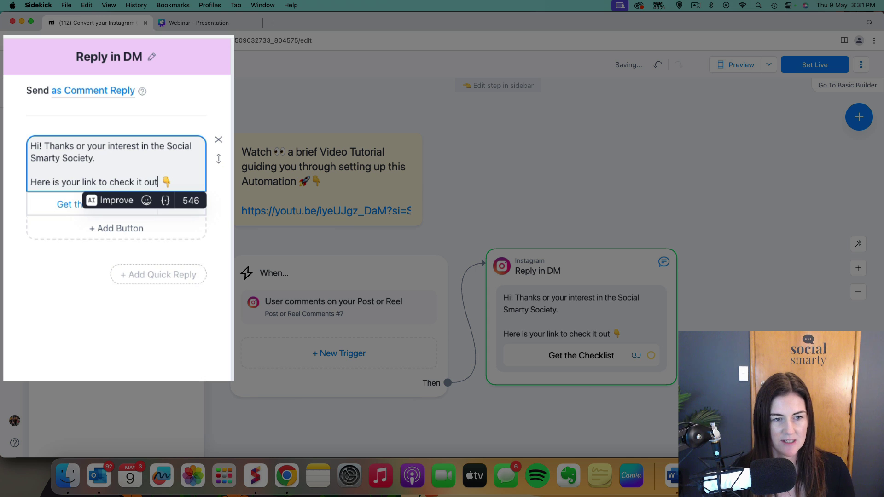
# Replace the 'Get the Checklist' button's website action with a fresh Open website action
pyautogui.click(218, 216)
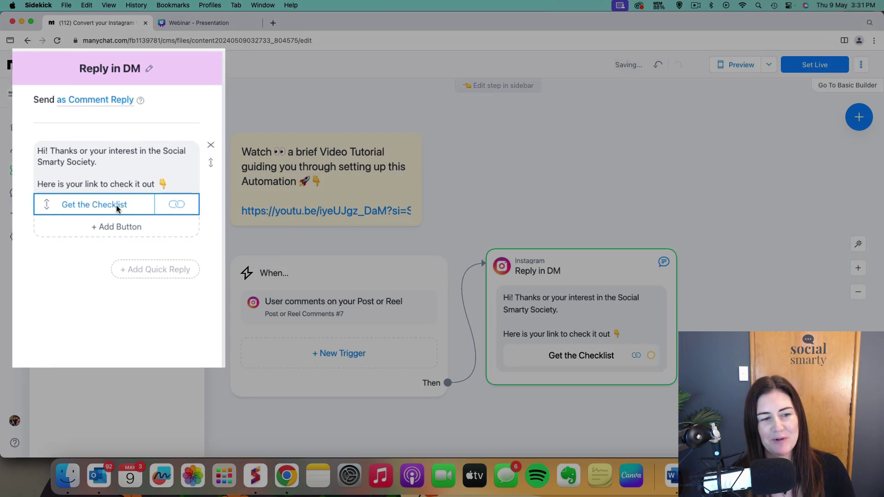
pyautogui.click(116, 205)
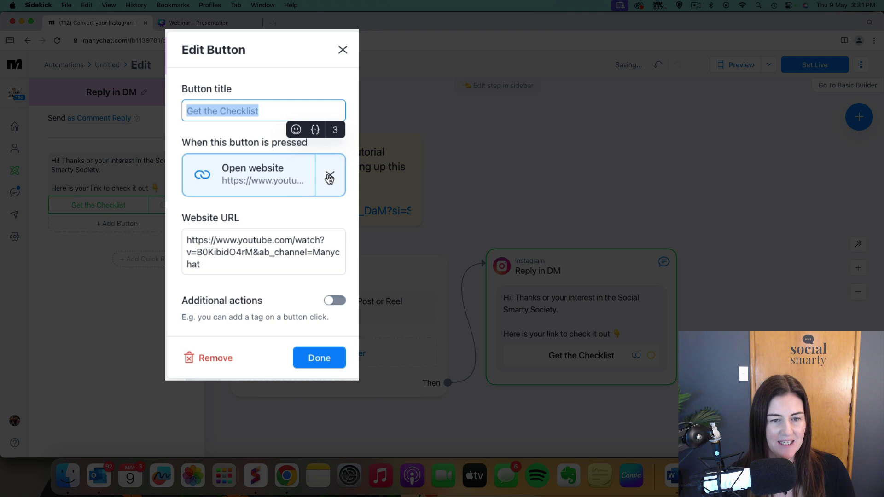
pyautogui.click(328, 181)
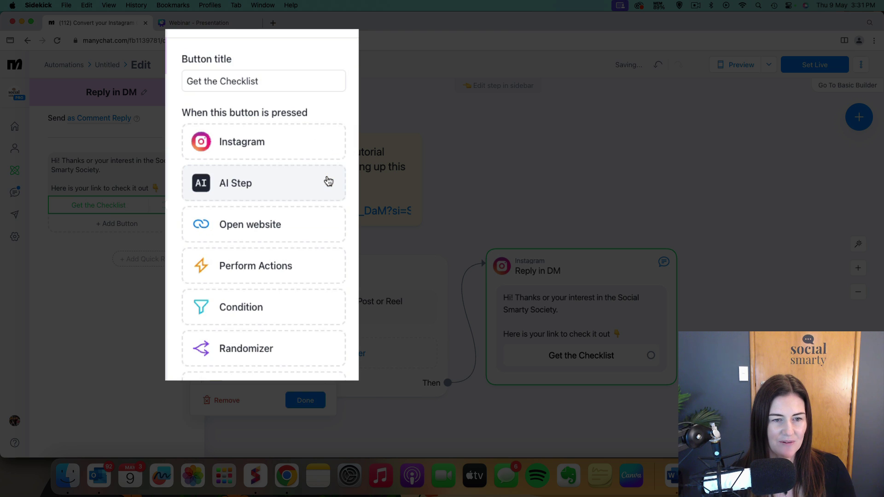
pyautogui.click(263, 224)
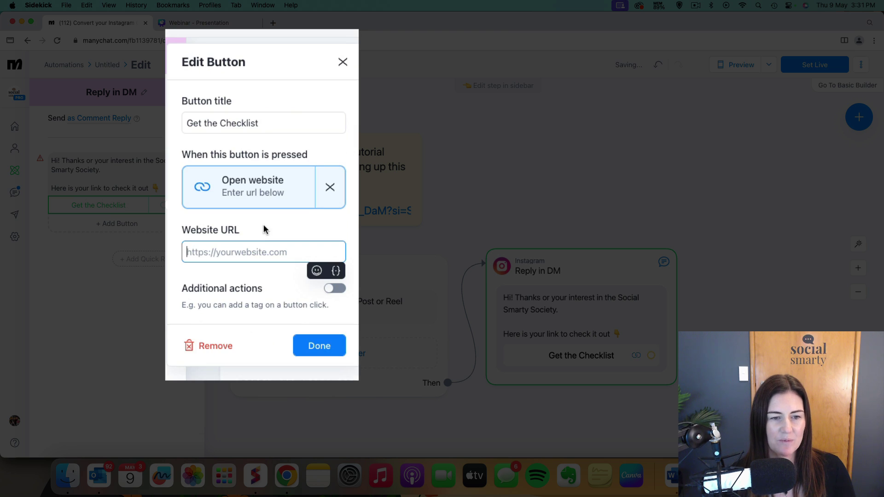
# Retitle the DM button 'Find out more'
pyautogui.click(269, 124)
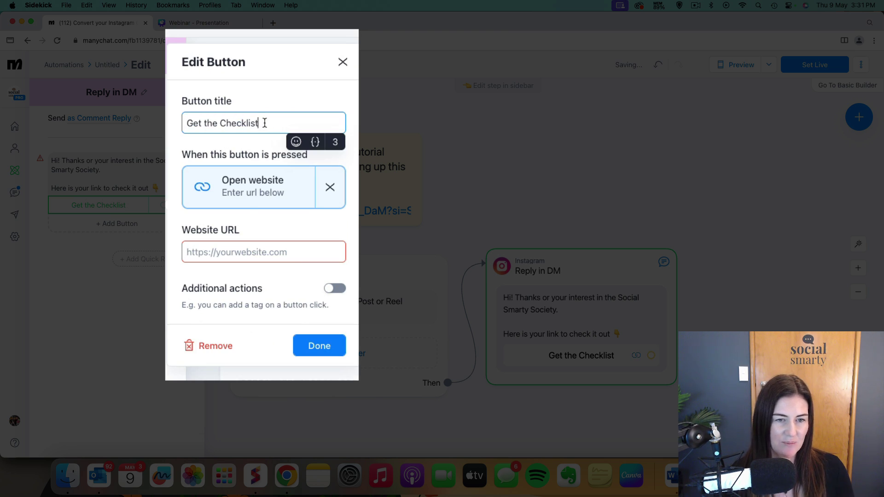
pyautogui.press('super+a')
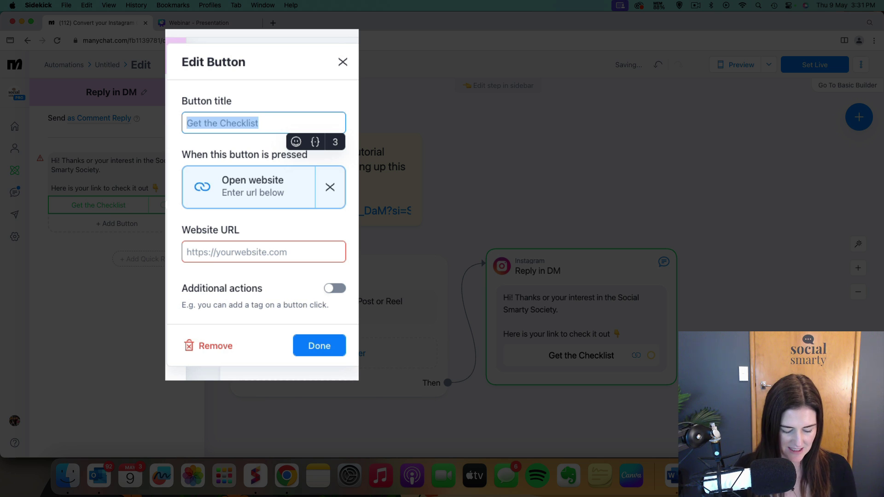
pyautogui.write('S')
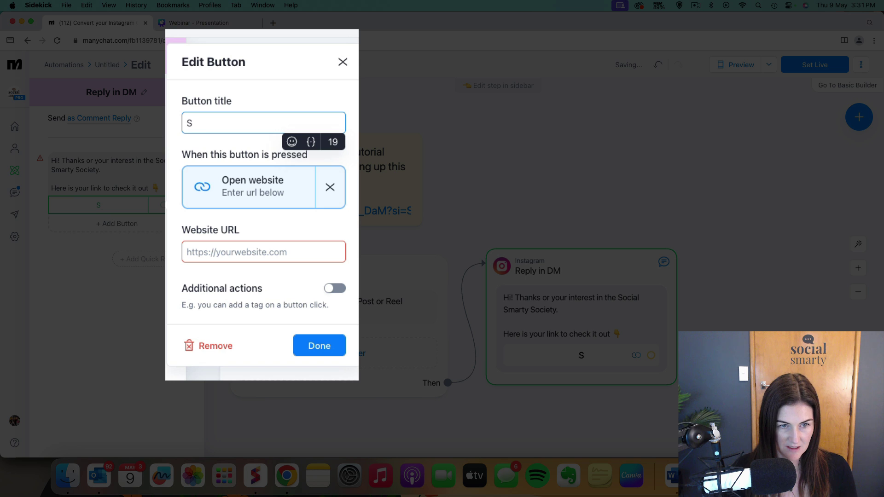
pyautogui.press('BackSpace')
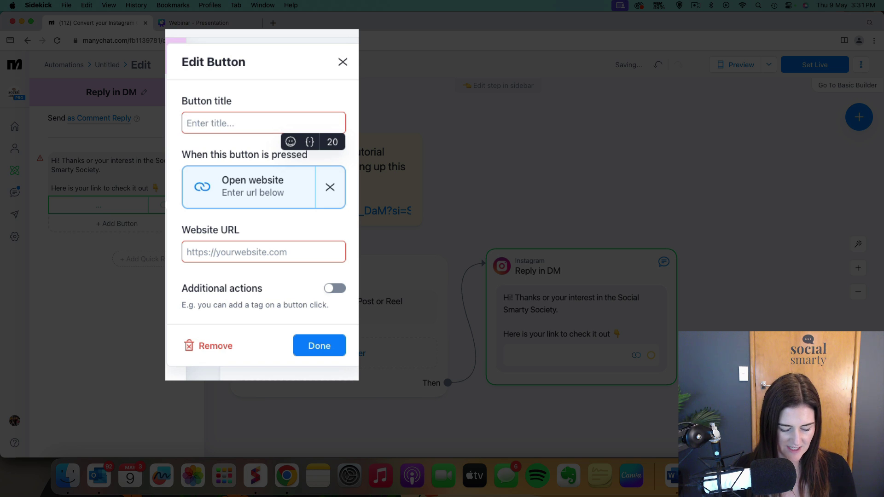
pyautogui.write('Fint ou')
pyautogui.press('BackSpace')
pyautogui.press('BackSpace')
pyautogui.press('BackSpace')
pyautogui.press('BackSpace')
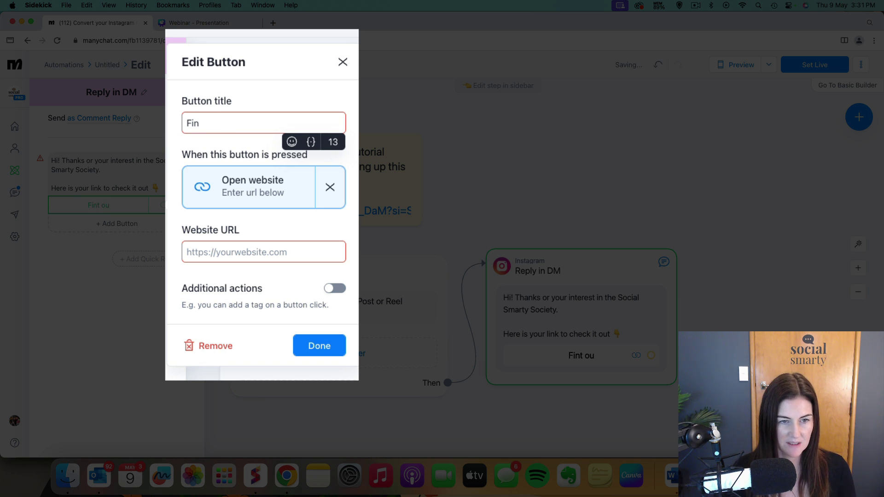
pyautogui.write('d out more')
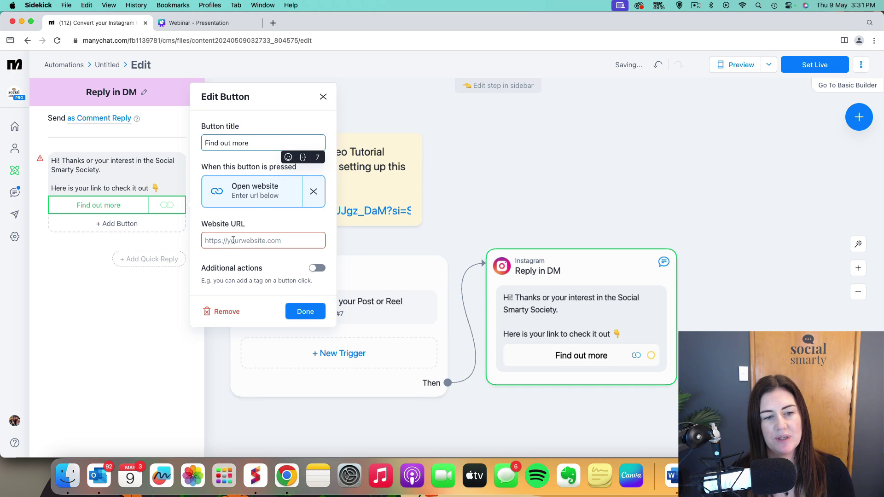
# Open the socialsmarty.co/society page in a new browser tab
pyautogui.click(233, 240)
pyautogui.click(273, 23)
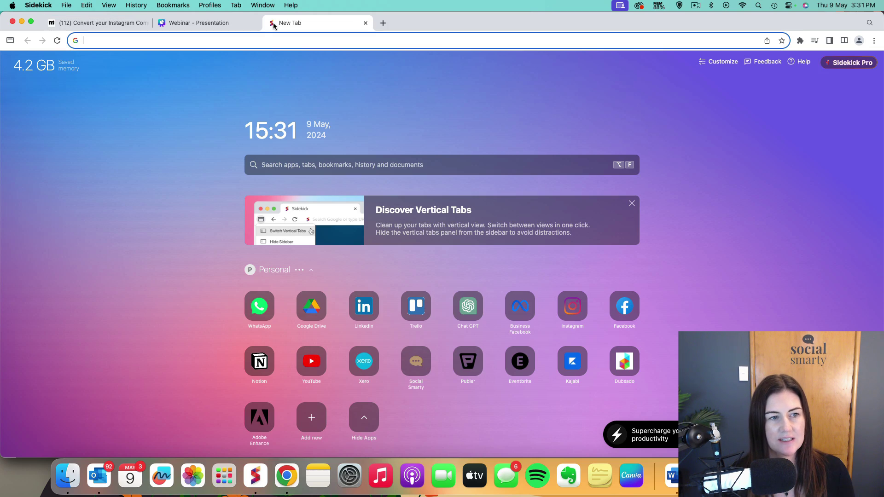
pyautogui.click(414, 373)
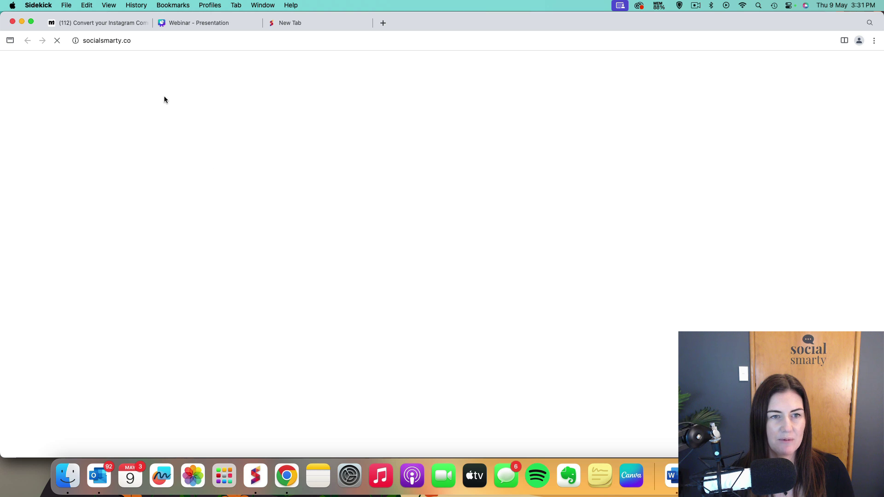
pyautogui.click(163, 42)
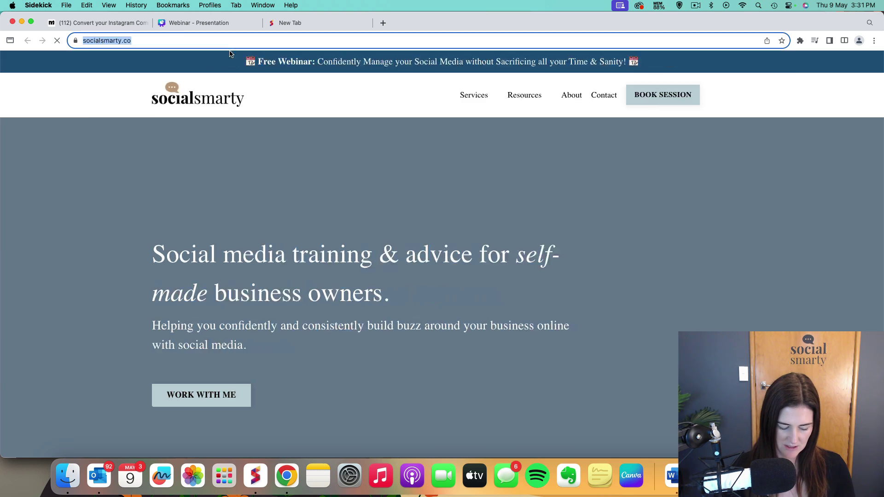
pyautogui.write('/socia')
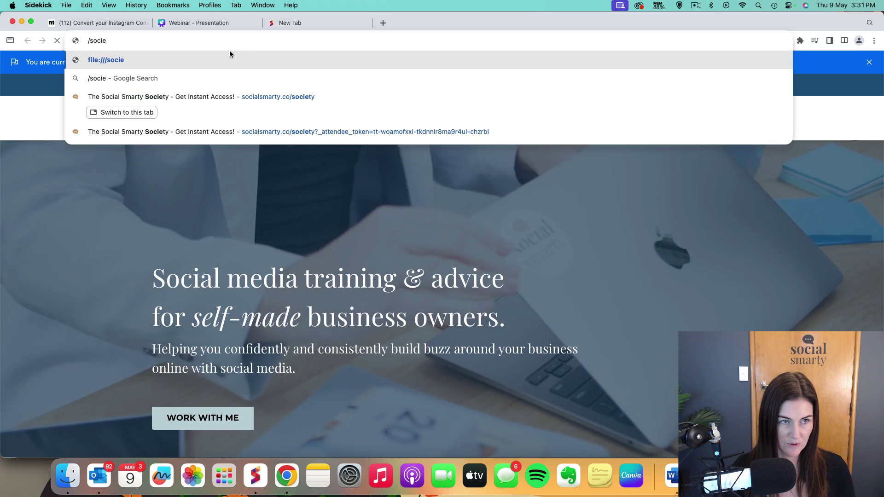
pyautogui.press('BackSpace')
pyautogui.press('BackSpace')
pyautogui.press('BackSpace')
pyautogui.press('BackSpace')
pyautogui.press('BackSpace')
pyautogui.press('BackSpace')
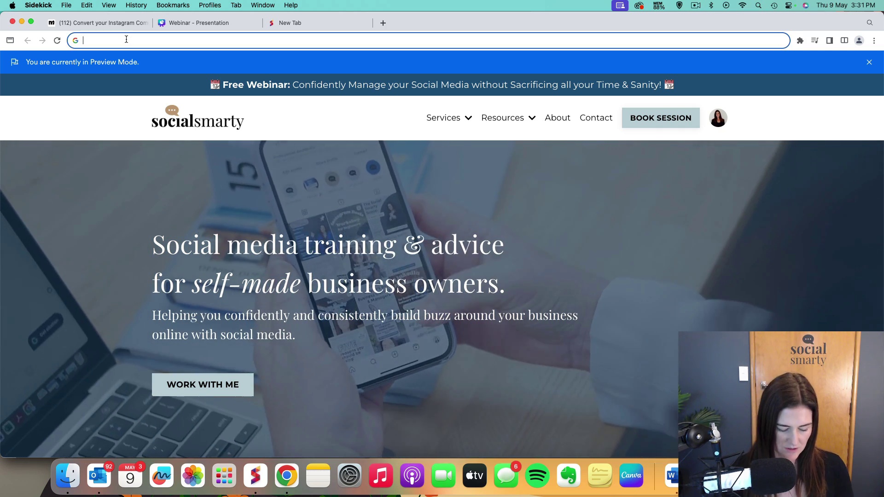
pyautogui.write('socialsmarty.co/society')
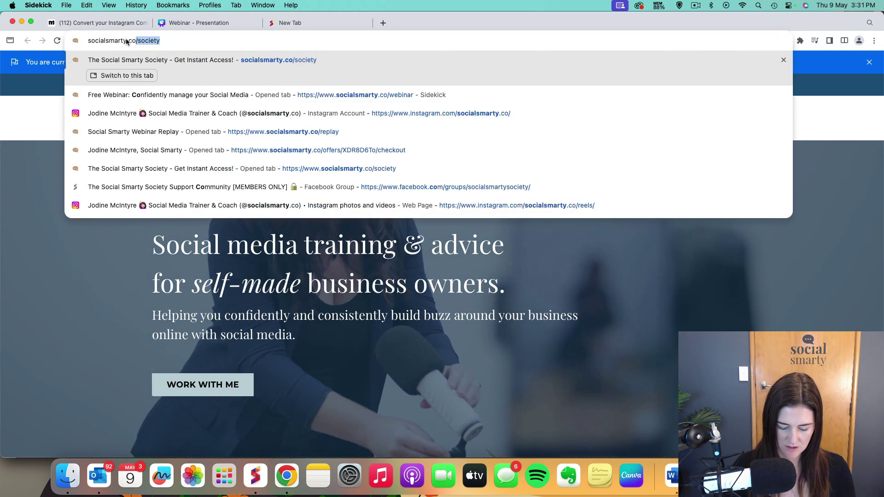
pyautogui.press('Return')
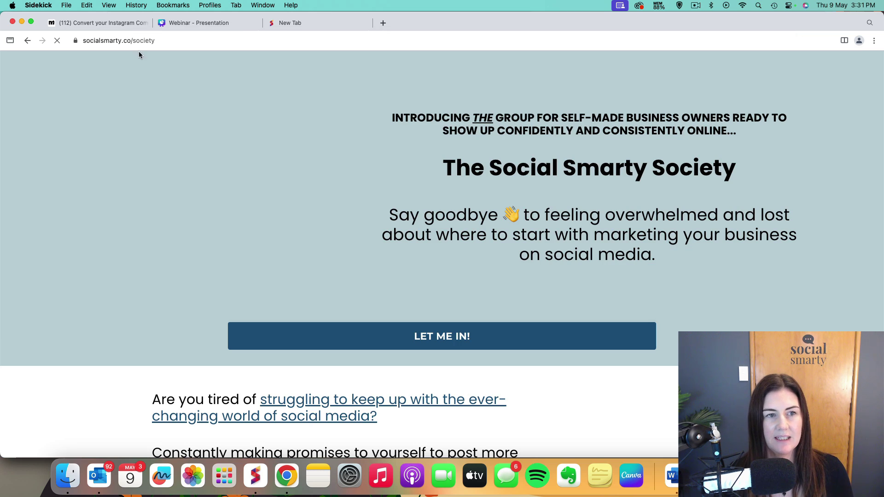
# Copy the Society page address and go back to the ManyChat button editor
pyautogui.rightClick(148, 40)
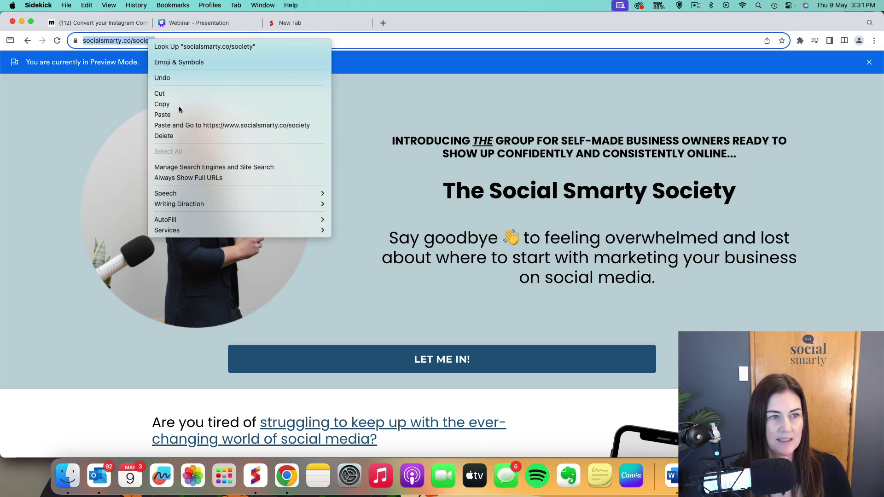
pyautogui.click(179, 106)
pyautogui.click(109, 29)
pyautogui.click(214, 253)
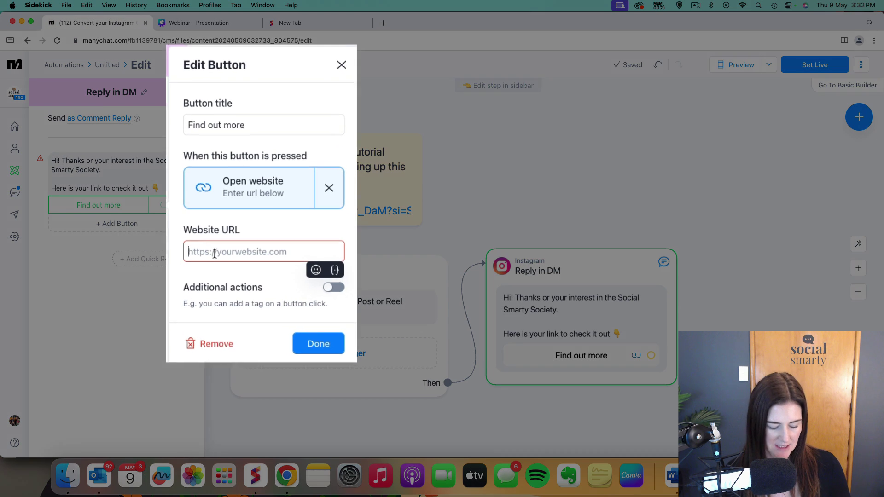
pyautogui.press('super+v')
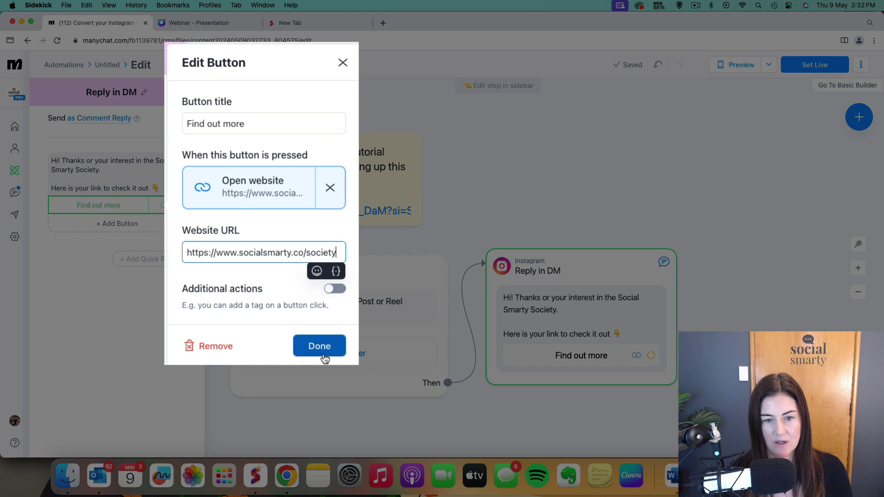
pyautogui.click(324, 354)
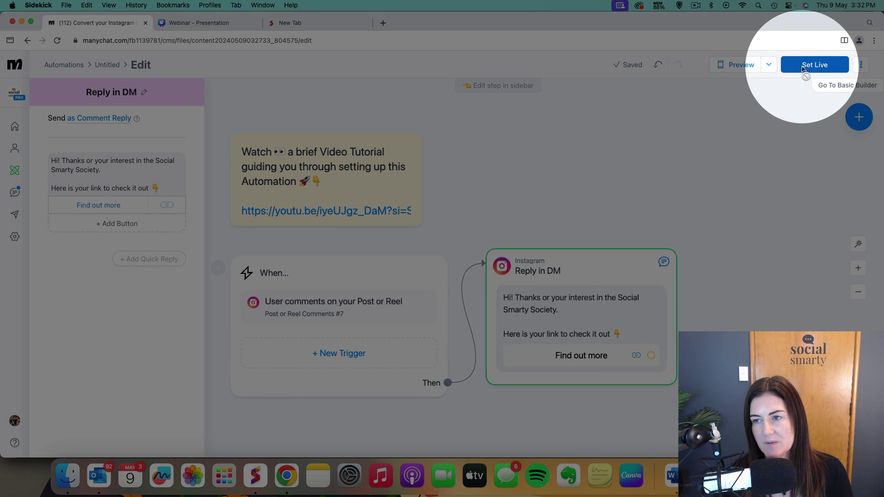
pyautogui.click(802, 70)
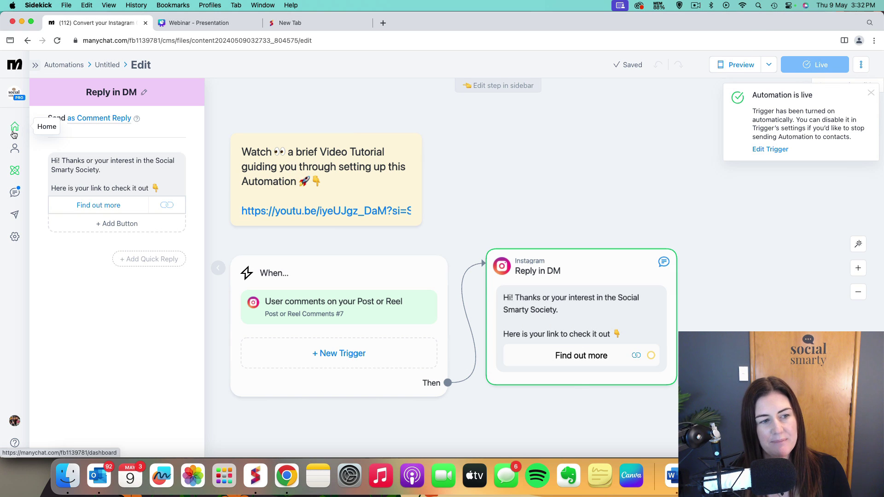
pyautogui.click(15, 173)
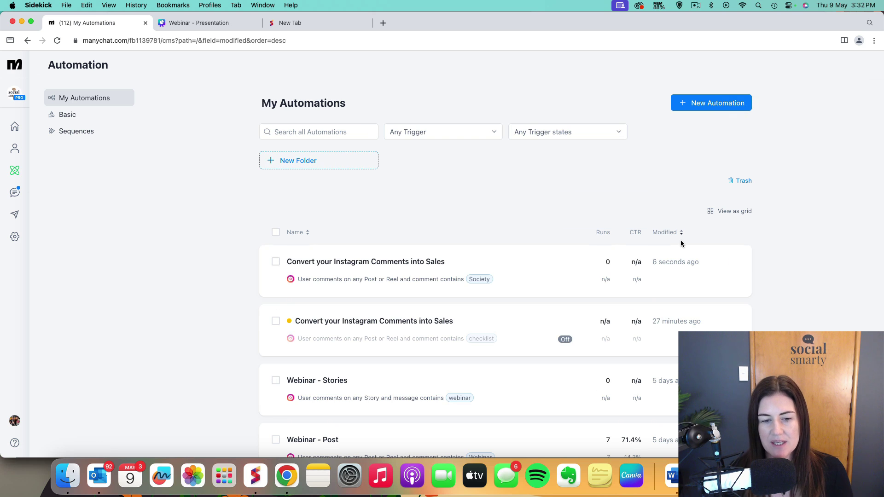
# Delete the switched-off checklist-triggered 'Convert your Instagram Comments into Sales' automation
pyautogui.scroll(-3, 708, 247)
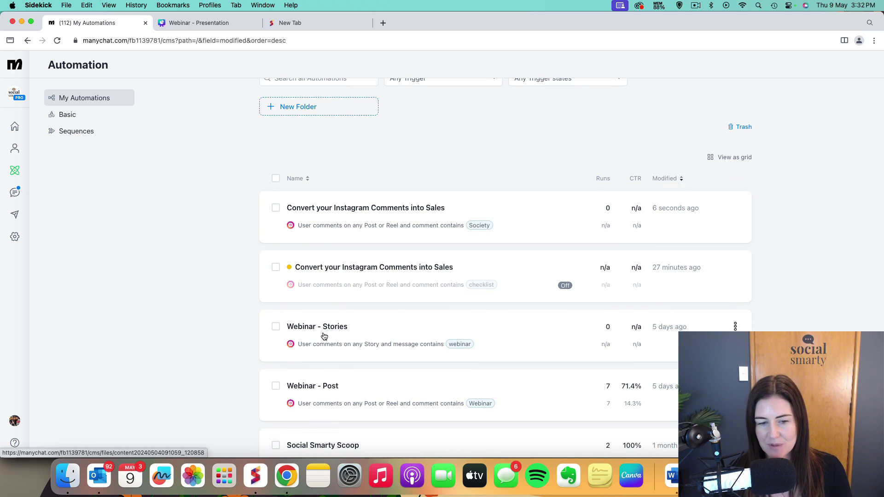
pyautogui.scroll(-5, 316, 336)
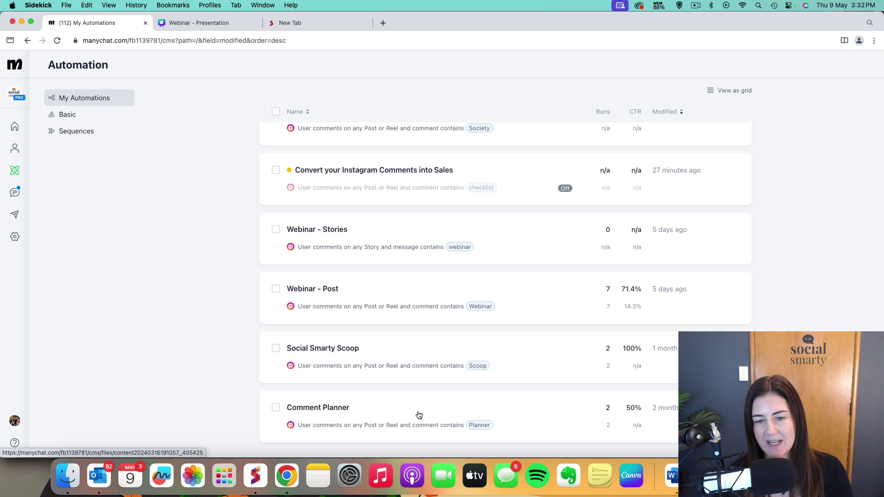
pyautogui.scroll(5, 418, 414)
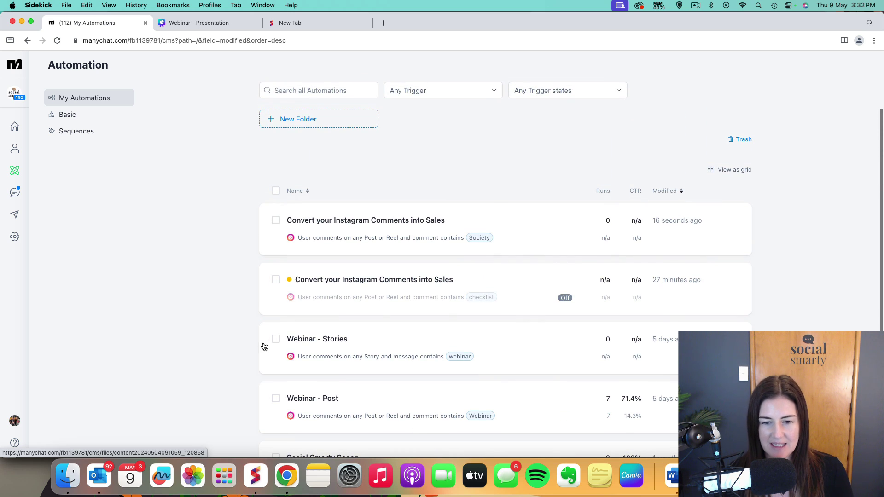
pyautogui.click(735, 280)
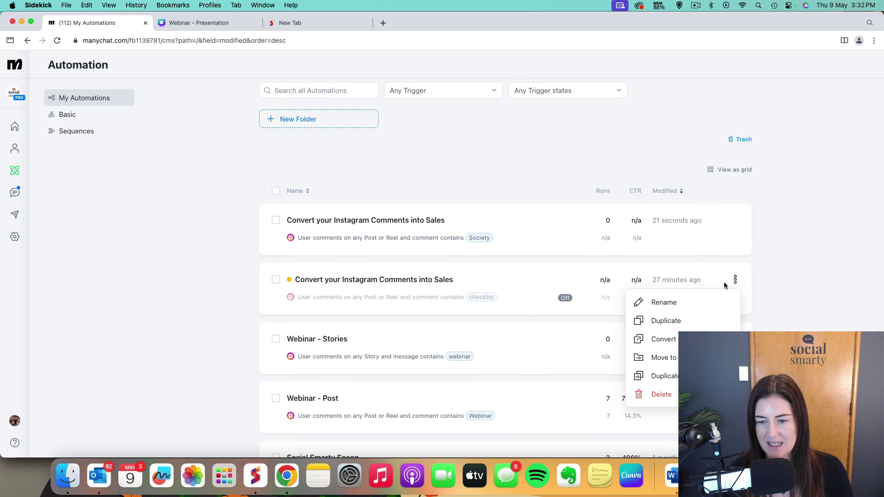
pyautogui.click(674, 396)
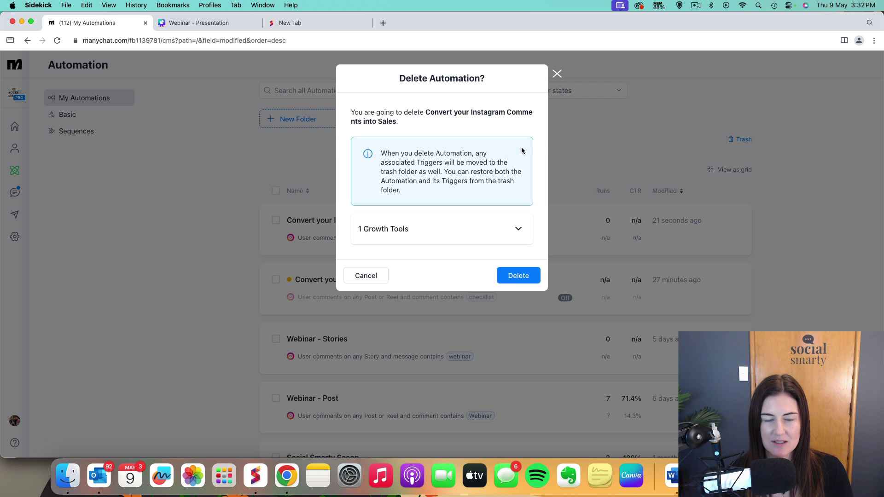
pyautogui.click(516, 276)
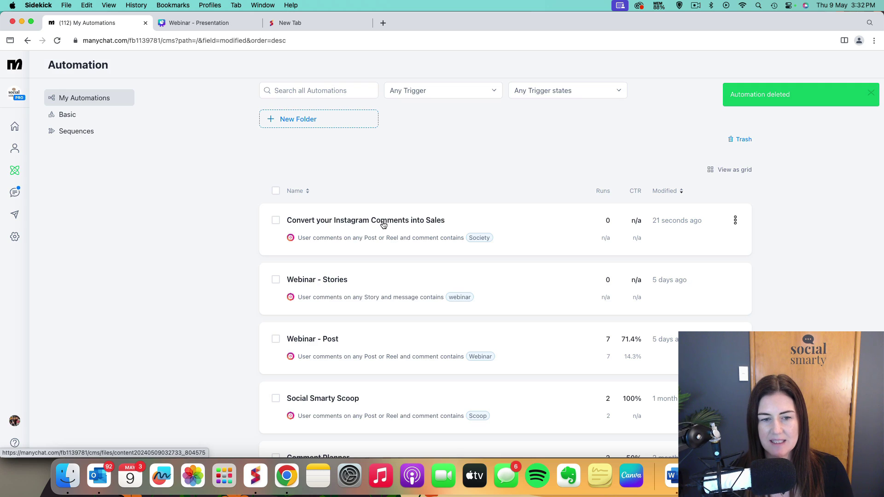
# Rename the top Society-triggered comment automation to 'Society'
pyautogui.click(736, 220)
pyautogui.click(665, 243)
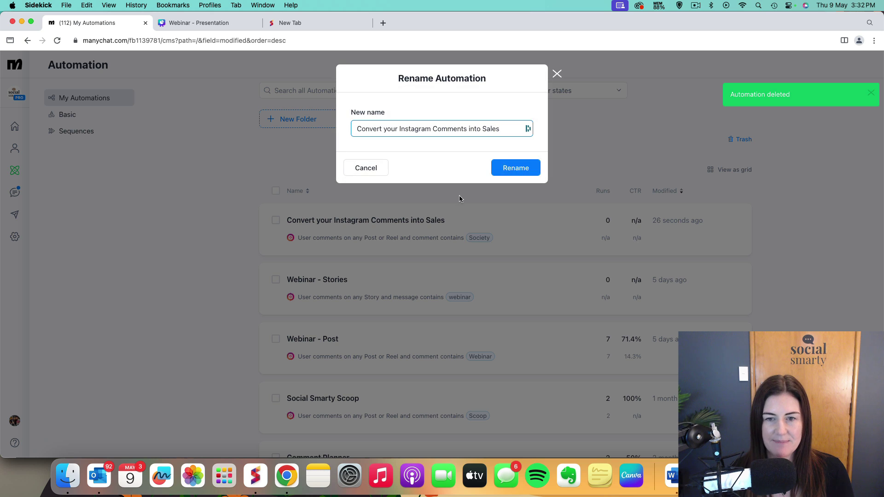
pyautogui.moveTo(504, 129); pyautogui.dragTo(320, 122)
pyautogui.write('S')
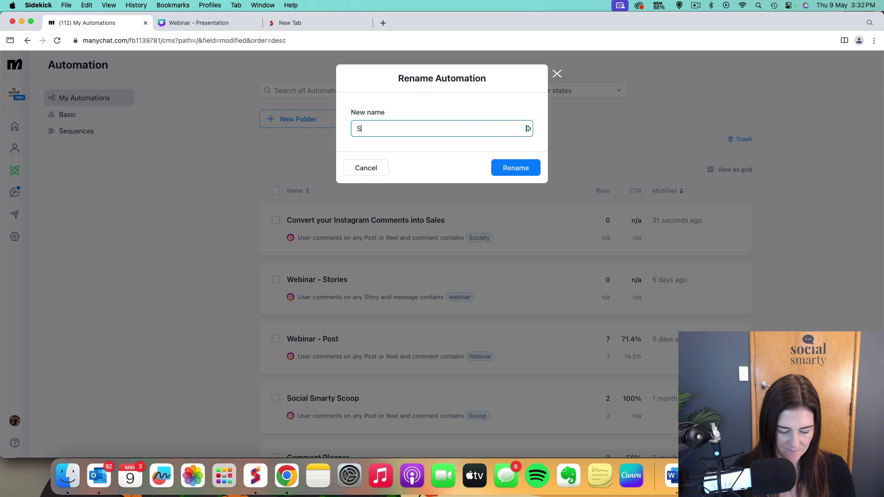
pyautogui.write('ocie')
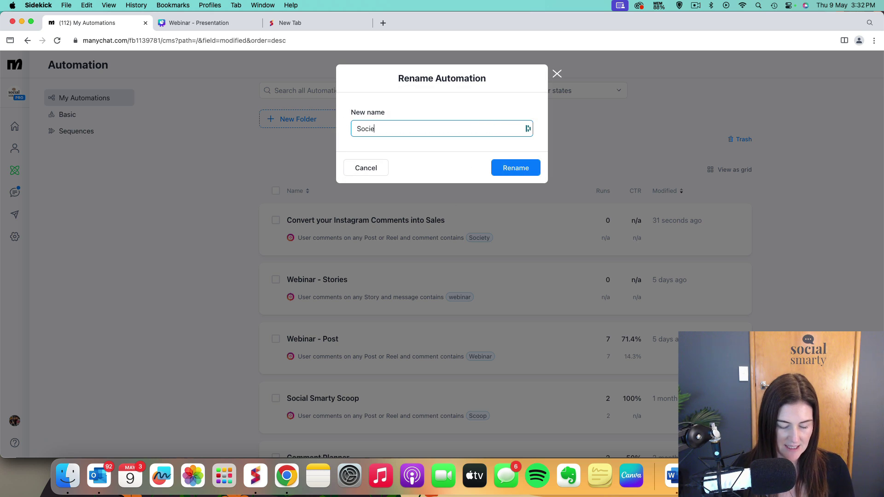
pyautogui.write('ty')
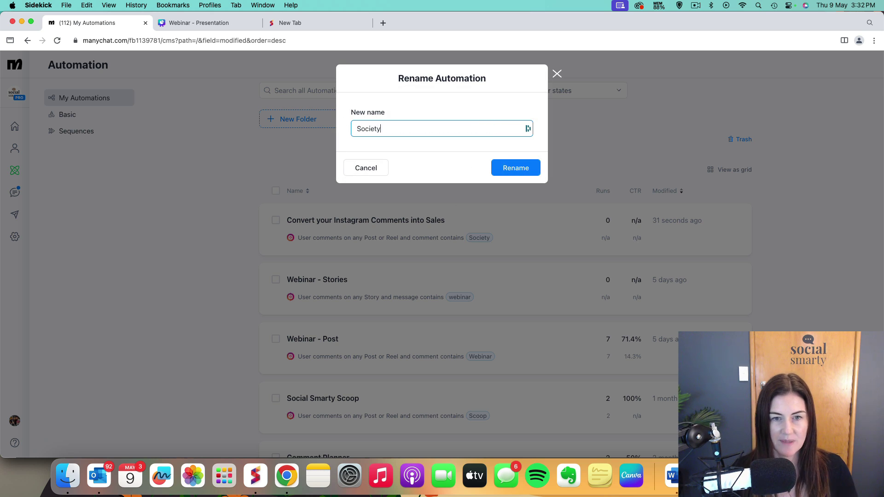
pyautogui.click(519, 169)
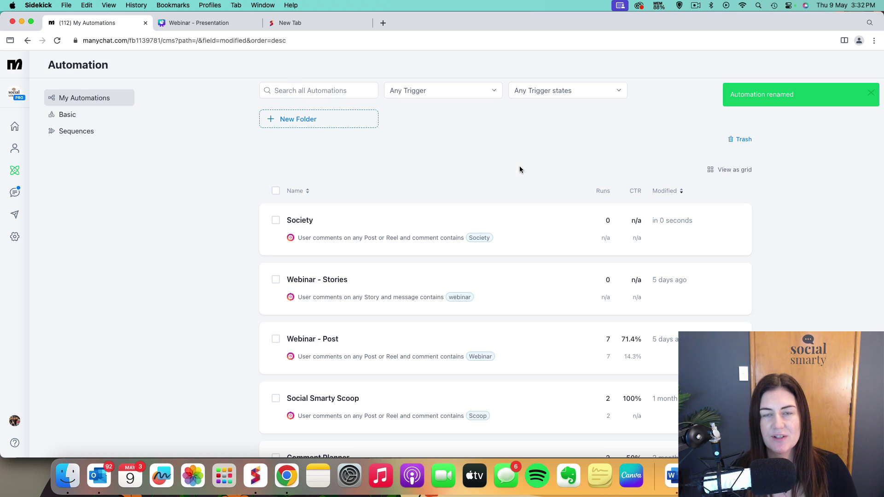